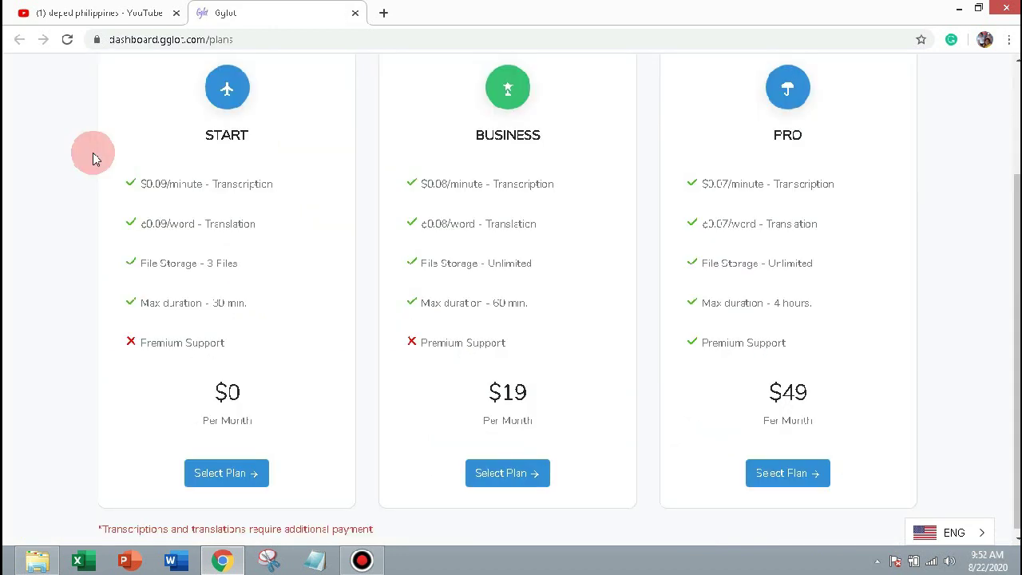
- Pick the free $0-per-month START plan on the Gglot plans page
{"action": "scroll", "coordinate": [93, 152], "scroll_direction": "up", "scroll_amount": 2}
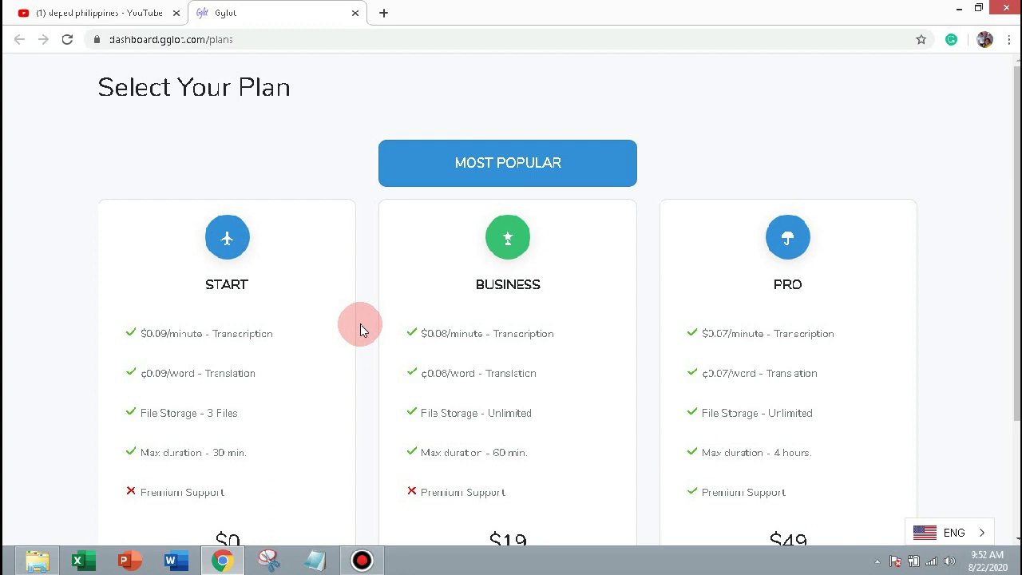
{"action": "scroll", "coordinate": [308, 317], "scroll_direction": "down", "scroll_amount": 2}
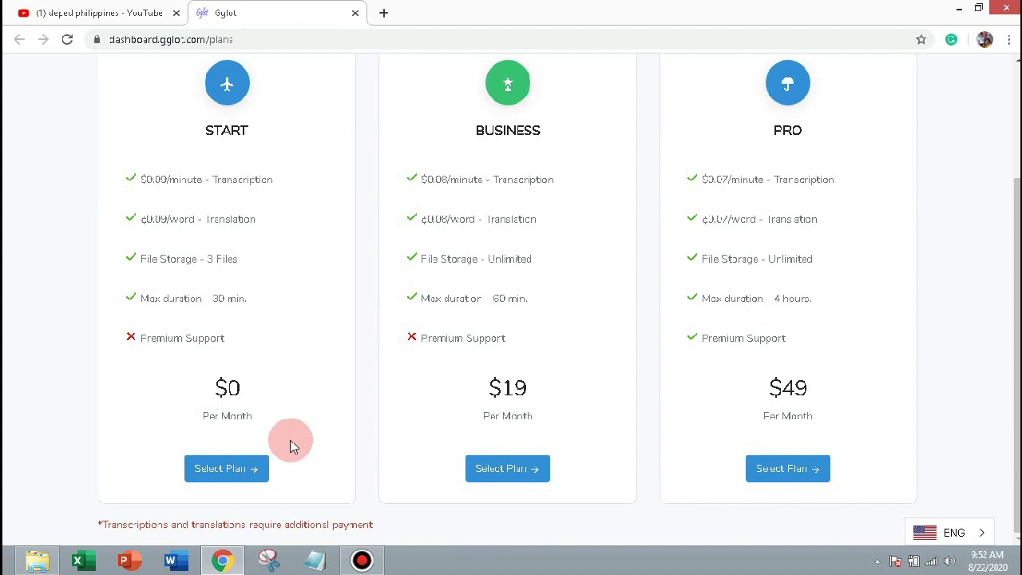
{"action": "left_click", "coordinate": [236, 468]}
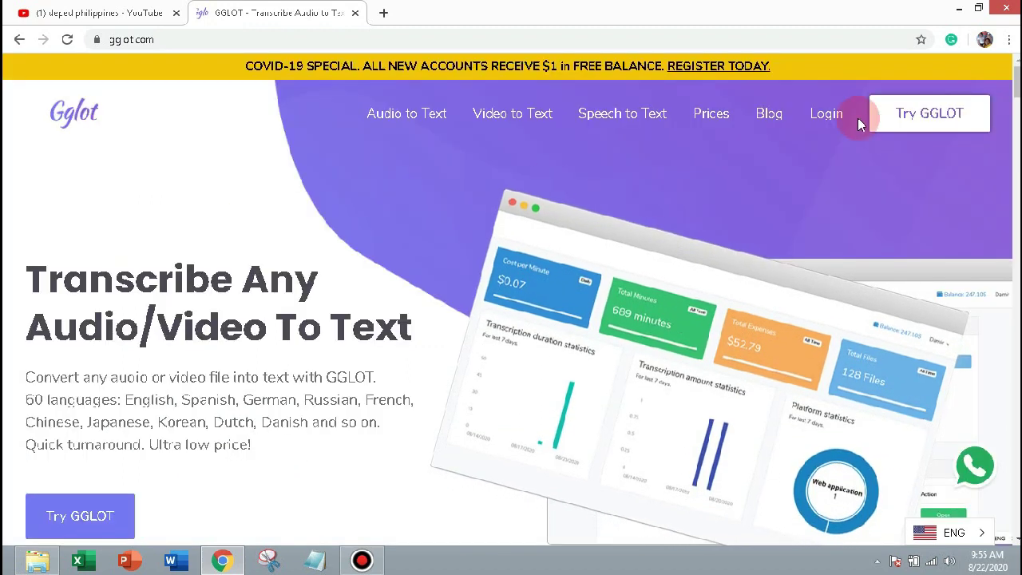
- Log in to Gglot with the account email and password and view the Transcriptions list
{"action": "left_click", "coordinate": [838, 118]}
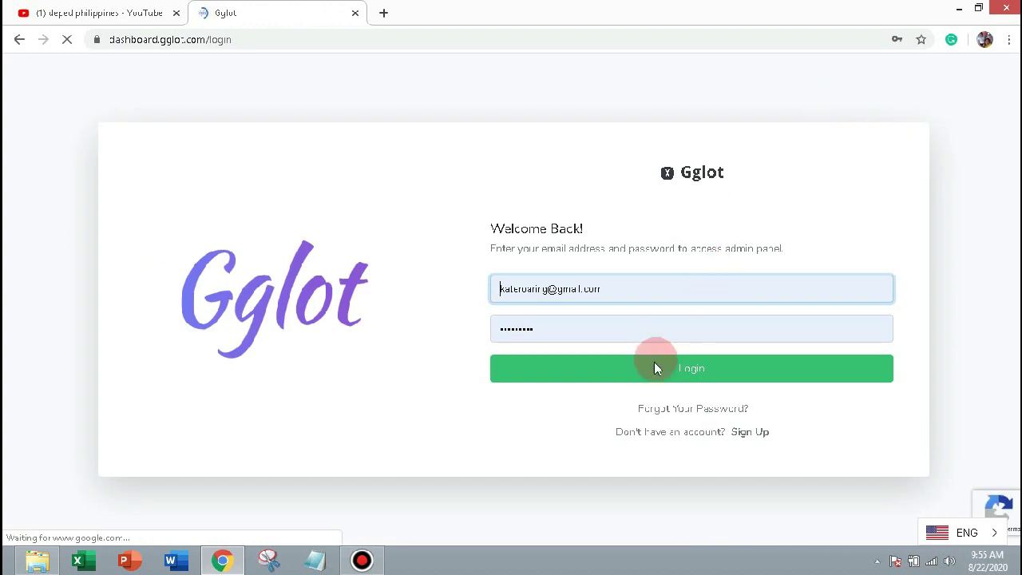
{"action": "left_click", "coordinate": [655, 368]}
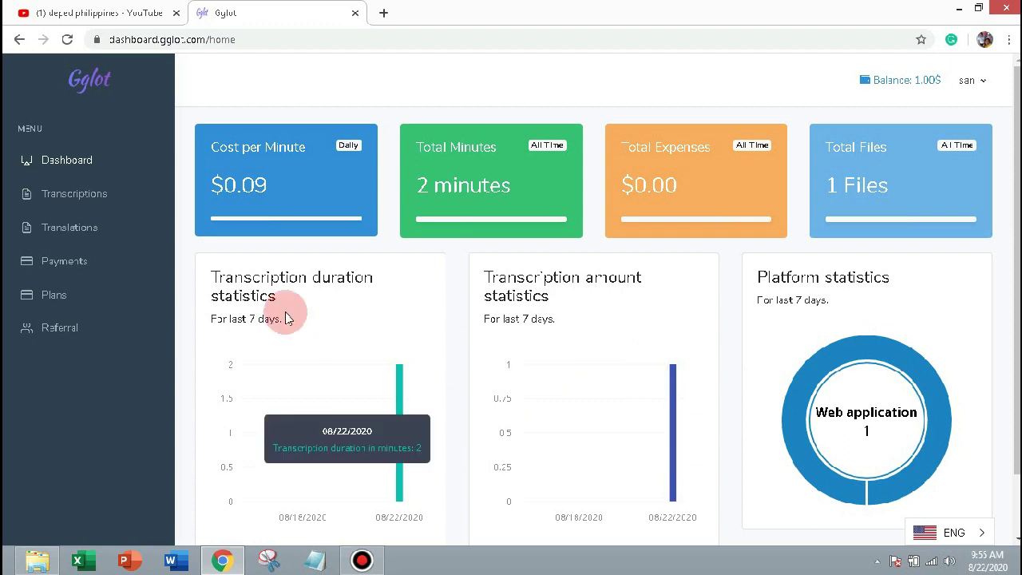
{"action": "left_click", "coordinate": [93, 204]}
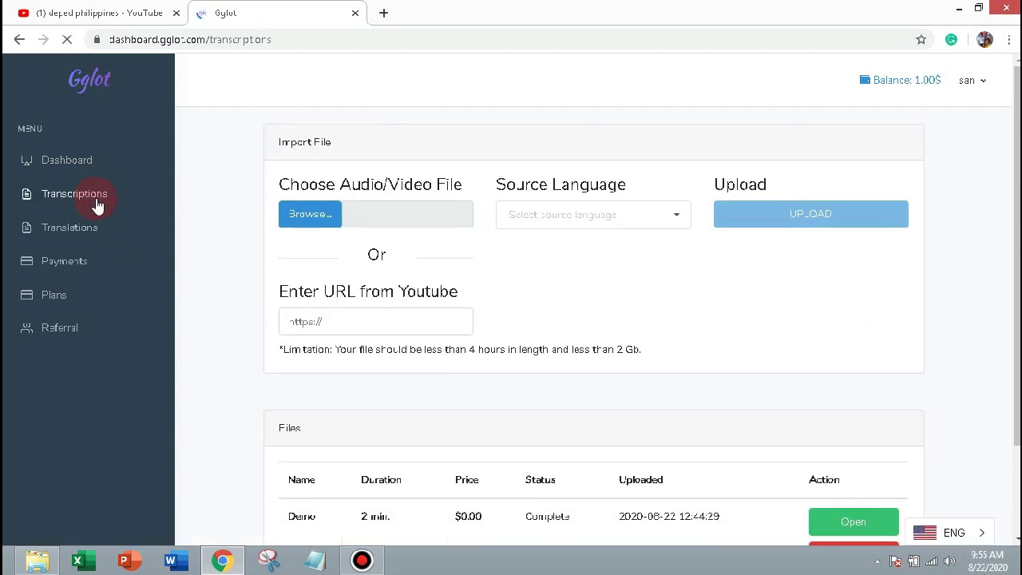
{"action": "left_click", "coordinate": [586, 280]}
- Copy the link of the YouTube video 'Briones: Opening of classes moved to October 5, 2020'
{"action": "left_click", "coordinate": [136, 22]}
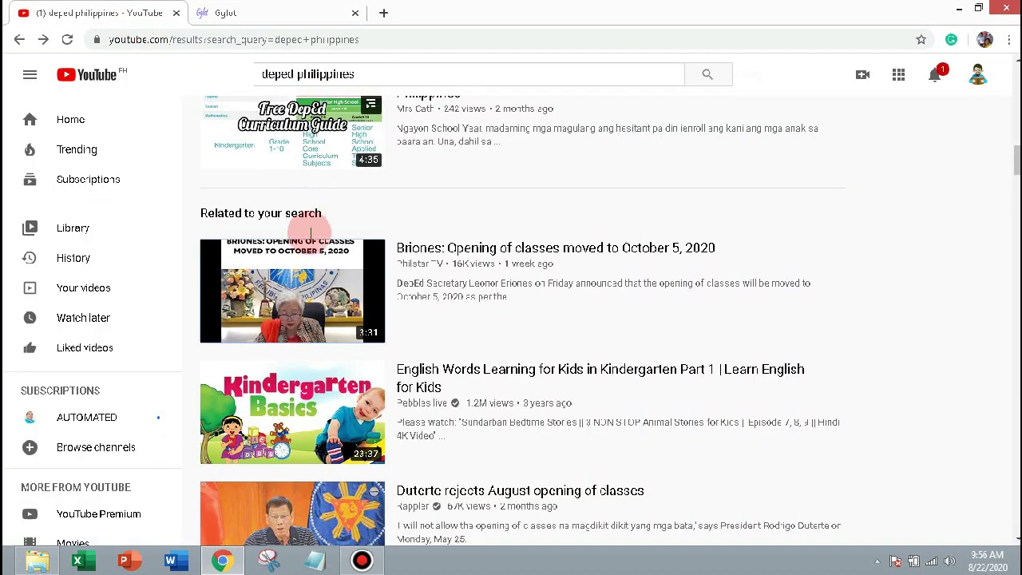
{"action": "right_click", "coordinate": [310, 281]}
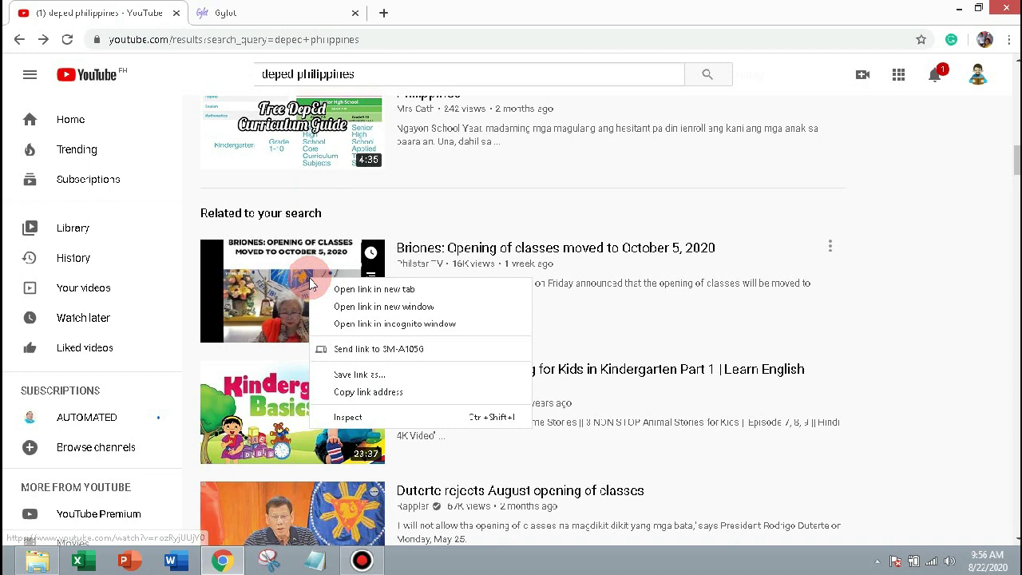
{"action": "left_click", "coordinate": [380, 392]}
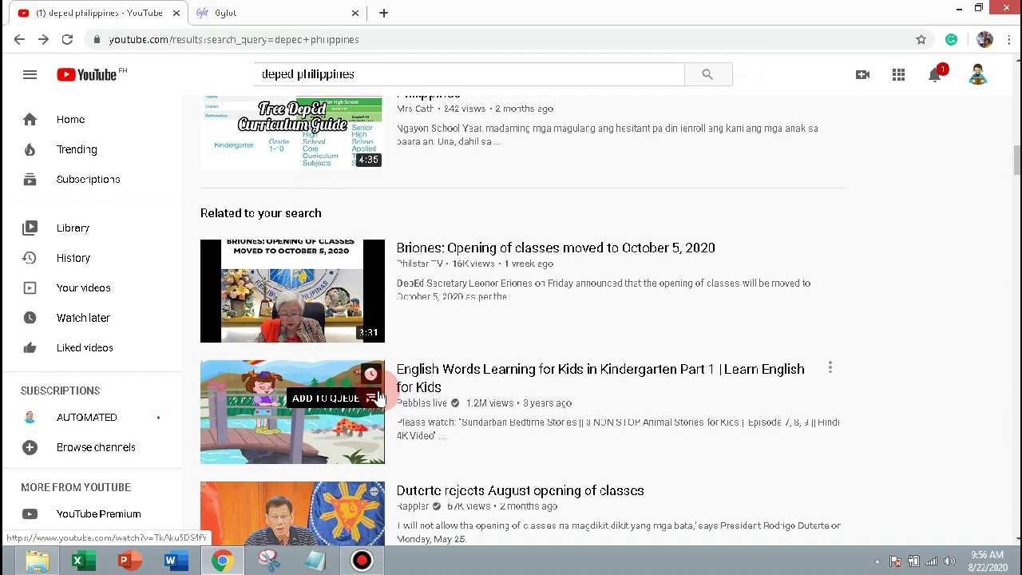
{"action": "left_click", "coordinate": [305, 14]}
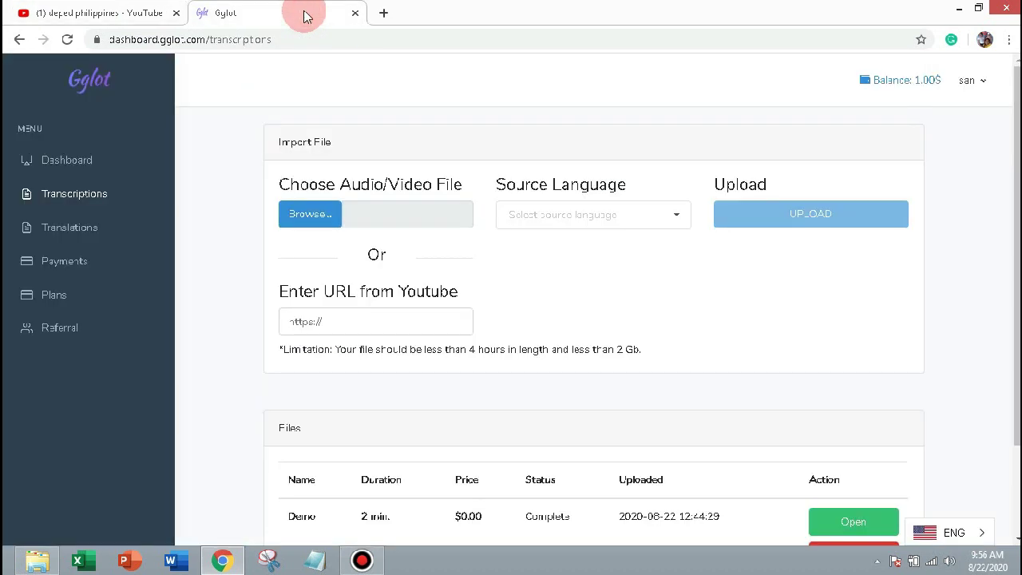
- Paste the copied Briones video link into the YouTube URL import field
{"action": "left_click", "coordinate": [374, 323]}
{"action": "right_click", "coordinate": [372, 327]}
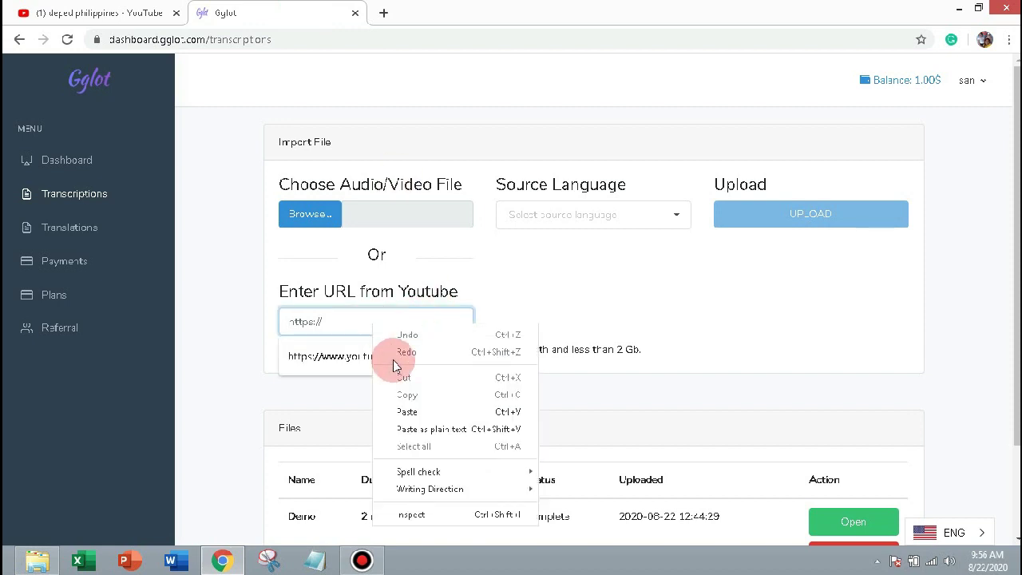
{"action": "left_click", "coordinate": [407, 411]}
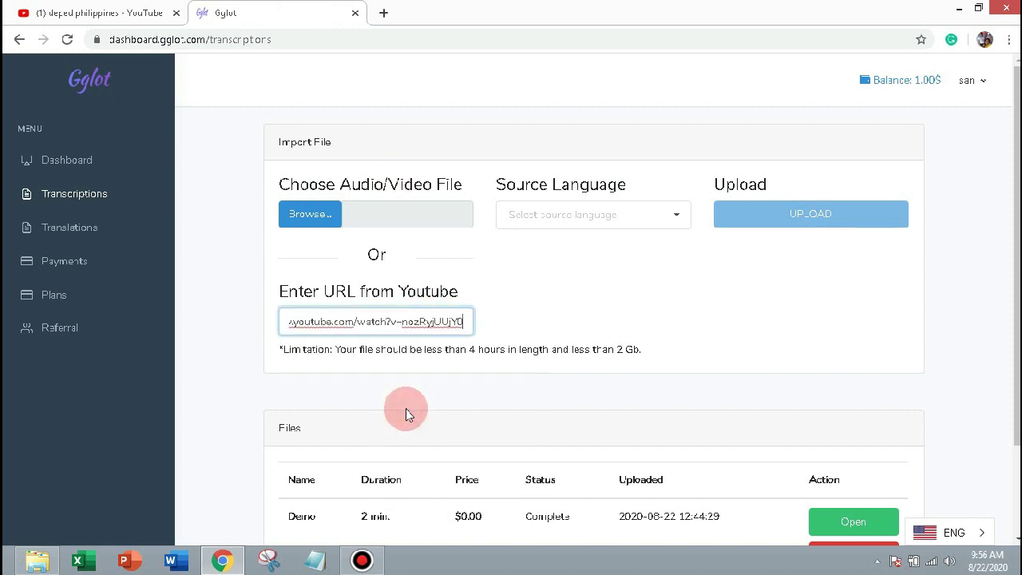
{"action": "left_click", "coordinate": [549, 304]}
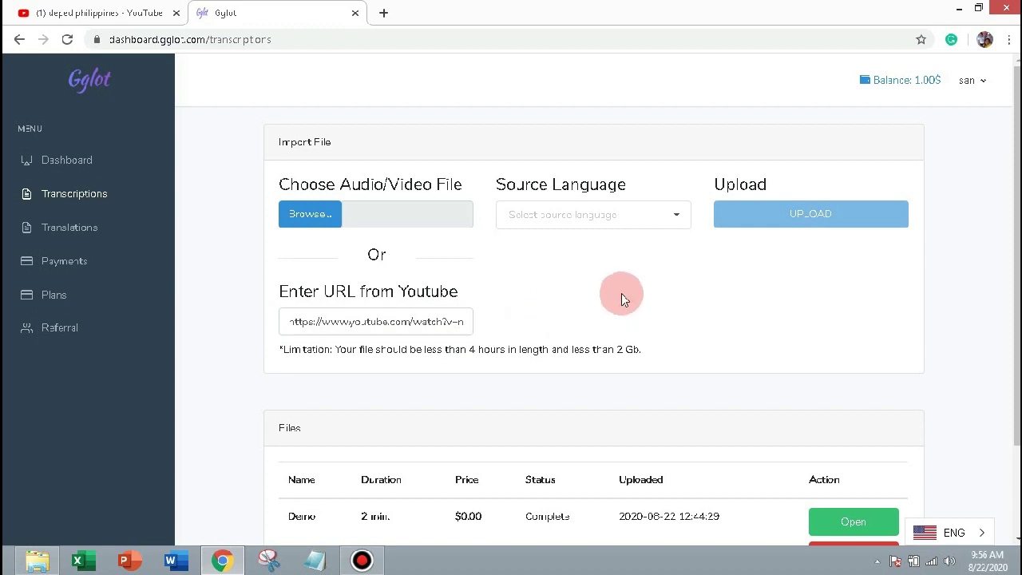
- Set the source language to English (Philippines) and upload the video
{"action": "left_click", "coordinate": [682, 217]}
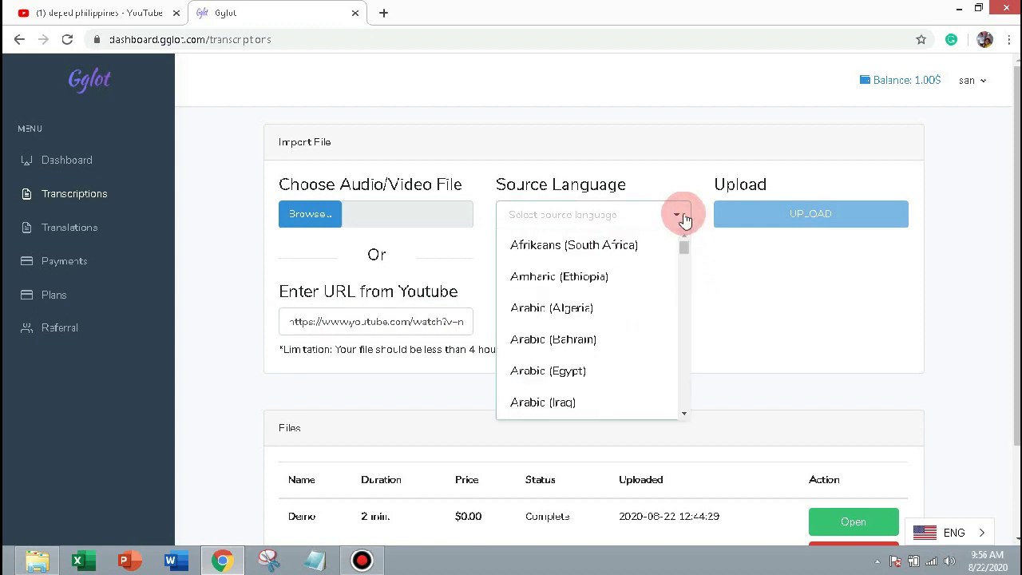
{"action": "left_click_drag", "start_coordinate": [683, 249], "coordinate": [685, 298]}
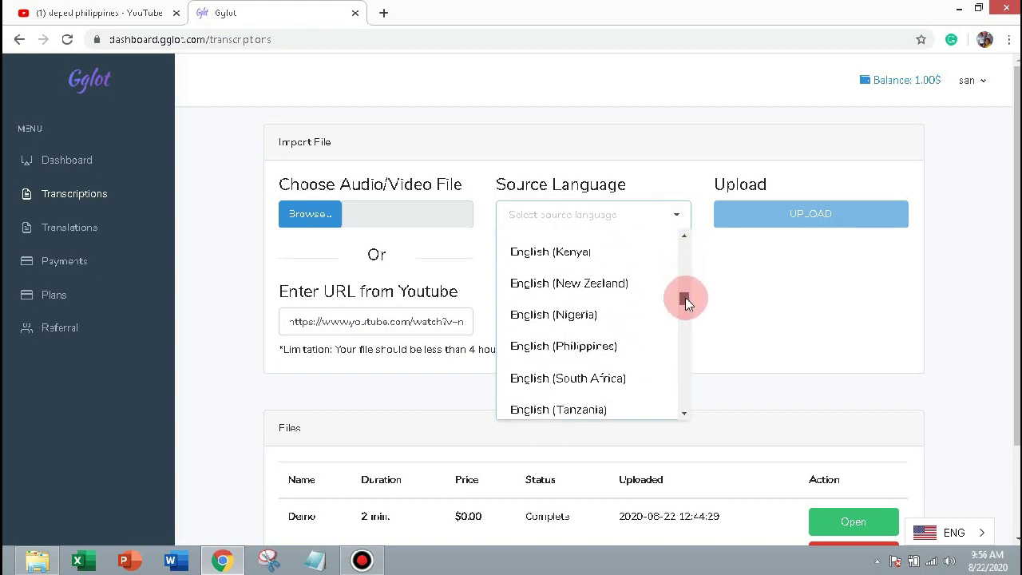
{"action": "left_click", "coordinate": [607, 351]}
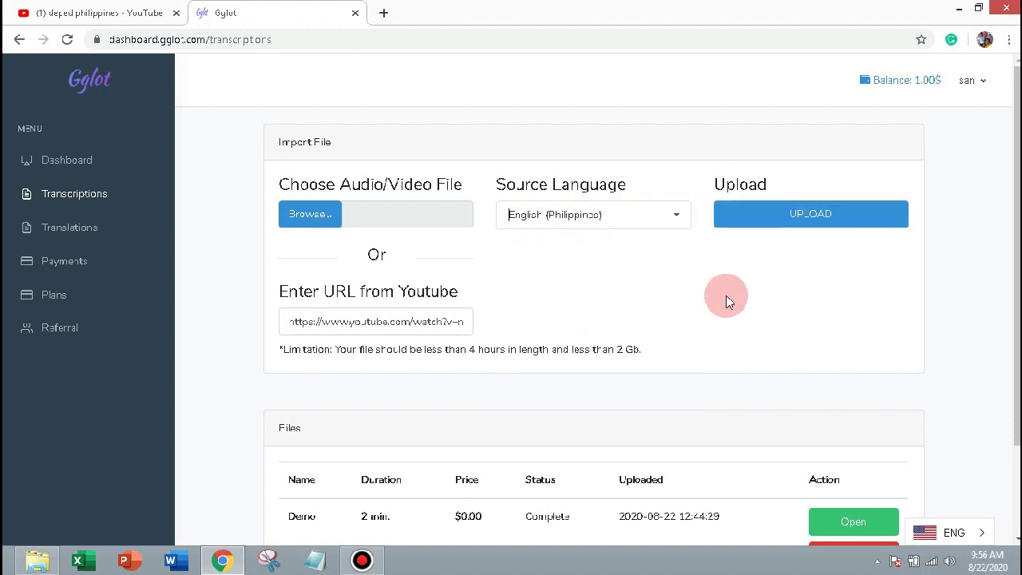
{"action": "left_click", "coordinate": [790, 224]}
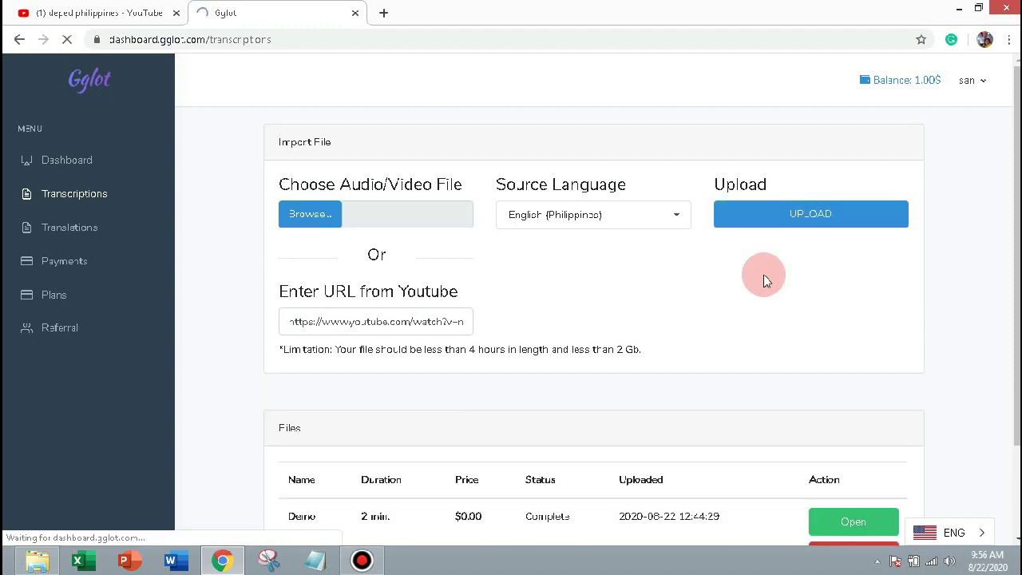
- Get the 4-minute Briones video transcribed and open its Complete transcript
{"action": "scroll", "coordinate": [763, 279], "scroll_direction": "down", "scroll_amount": 2}
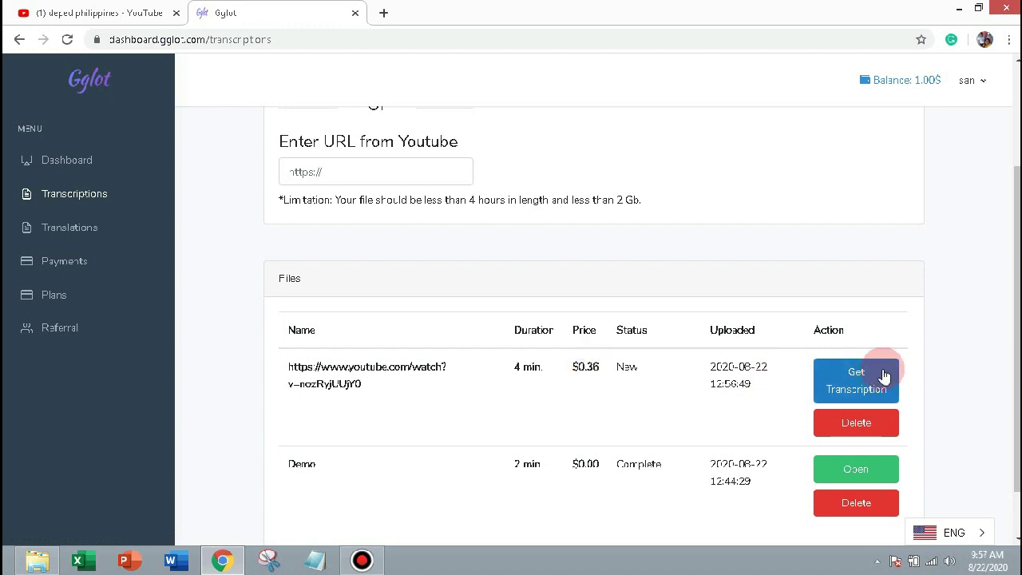
{"action": "left_click", "coordinate": [870, 377]}
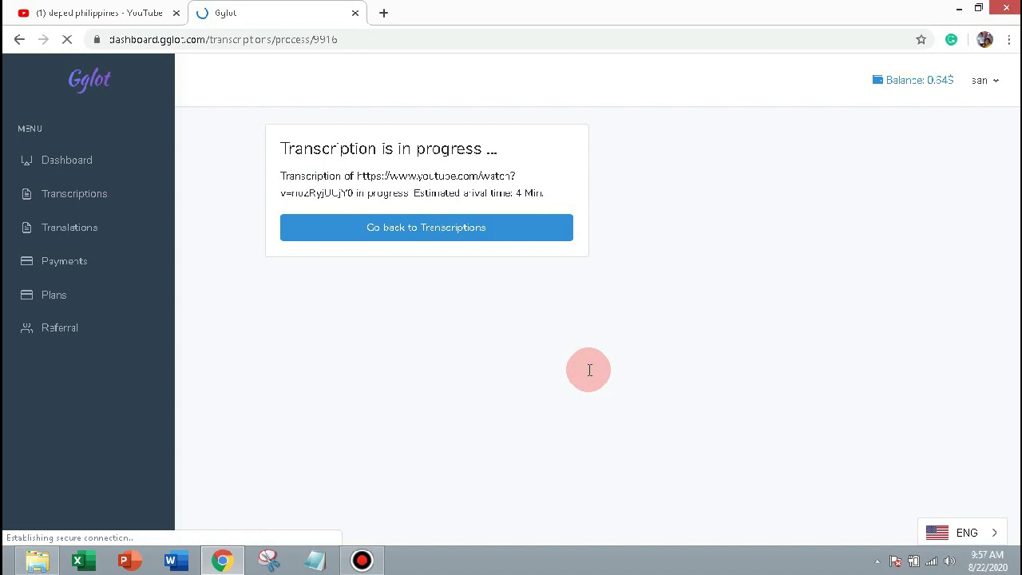
{"action": "left_click", "coordinate": [463, 229]}
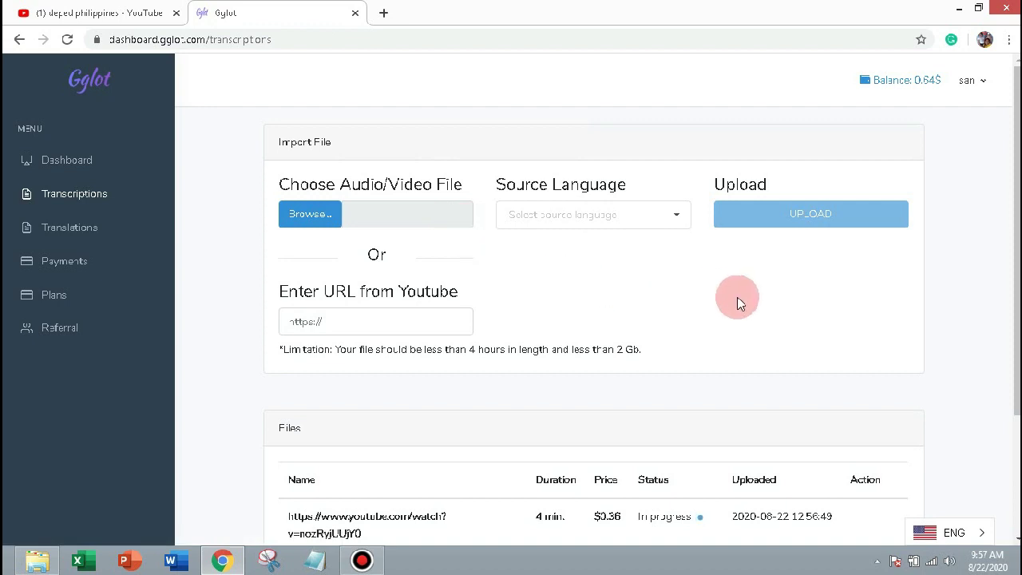
{"action": "scroll", "coordinate": [738, 304], "scroll_direction": "down", "scroll_amount": 1}
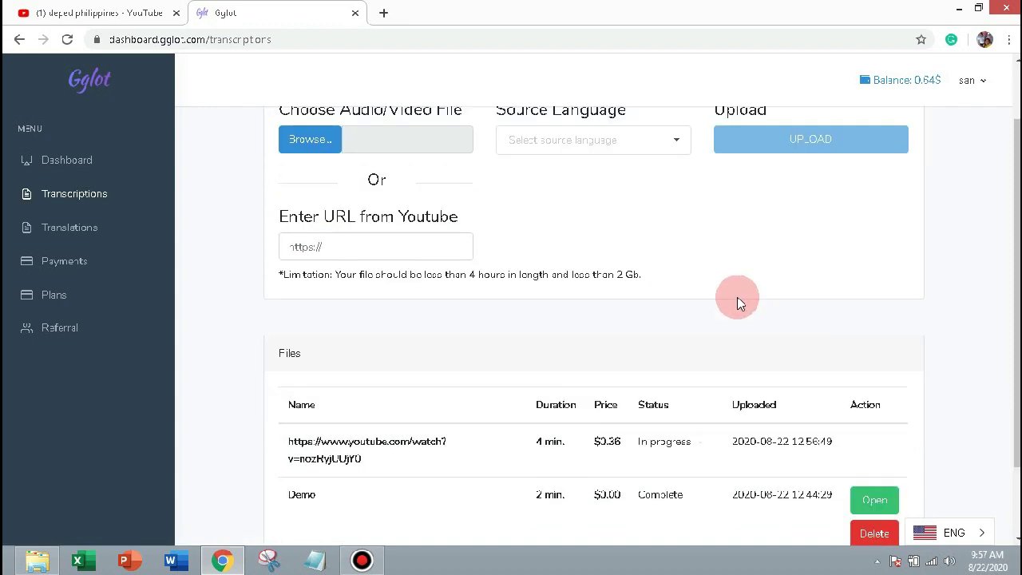
{"action": "left_click", "coordinate": [692, 463]}
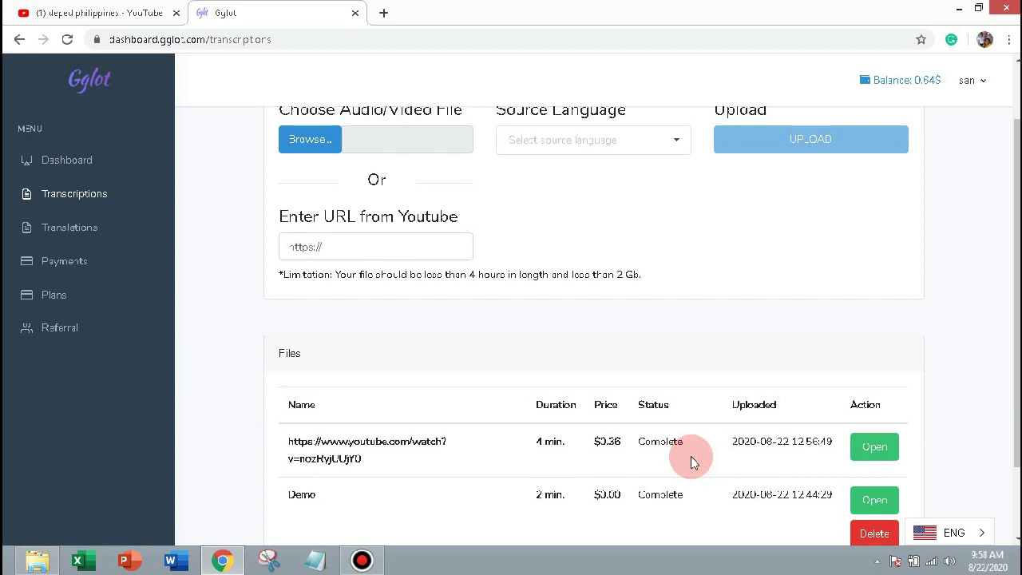
{"action": "left_click", "coordinate": [858, 448]}
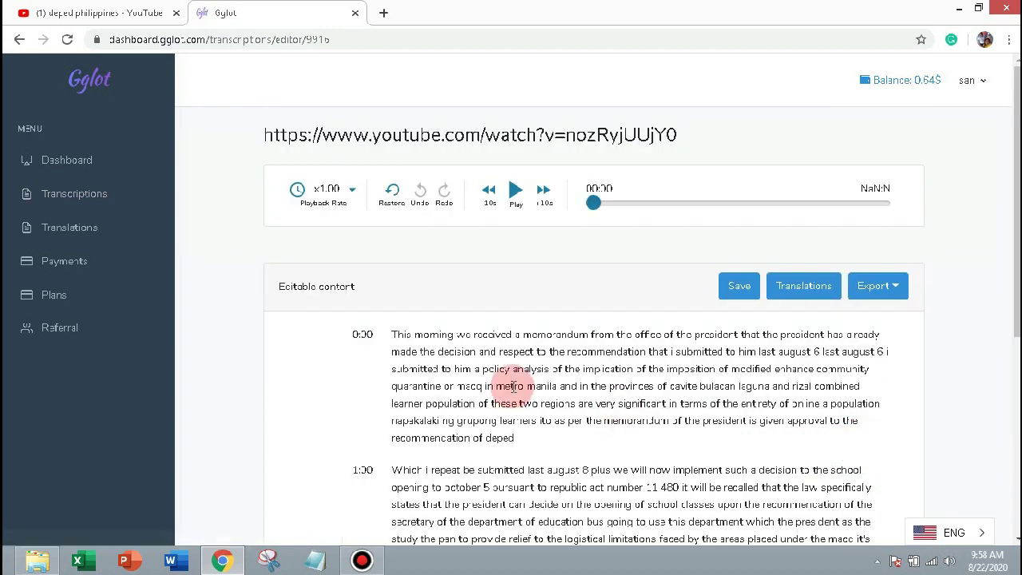
{"action": "left_click", "coordinate": [473, 363]}
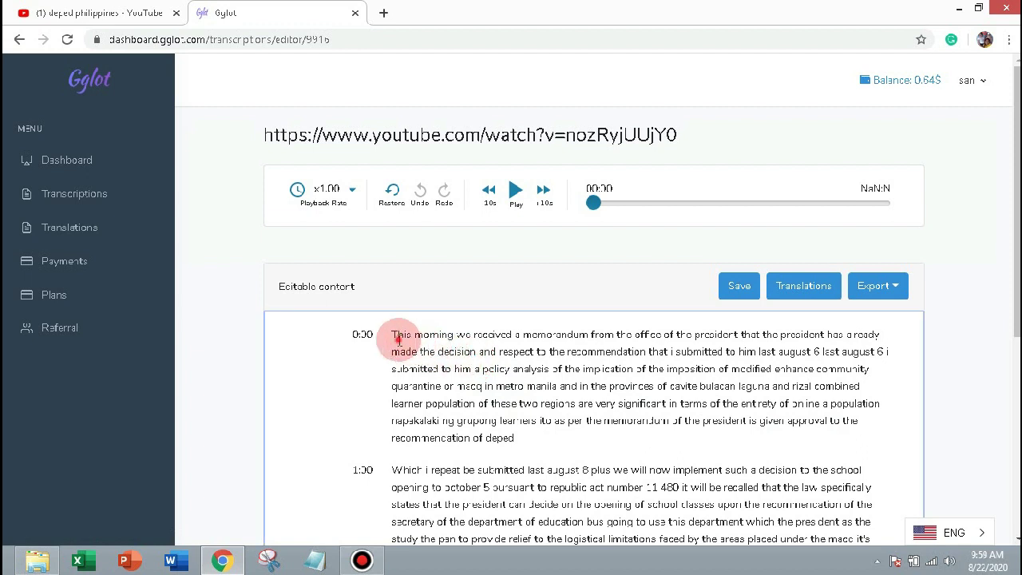
{"action": "left_click_drag", "start_coordinate": [398, 335], "coordinate": [491, 351]}
{"action": "left_click", "coordinate": [542, 390]}
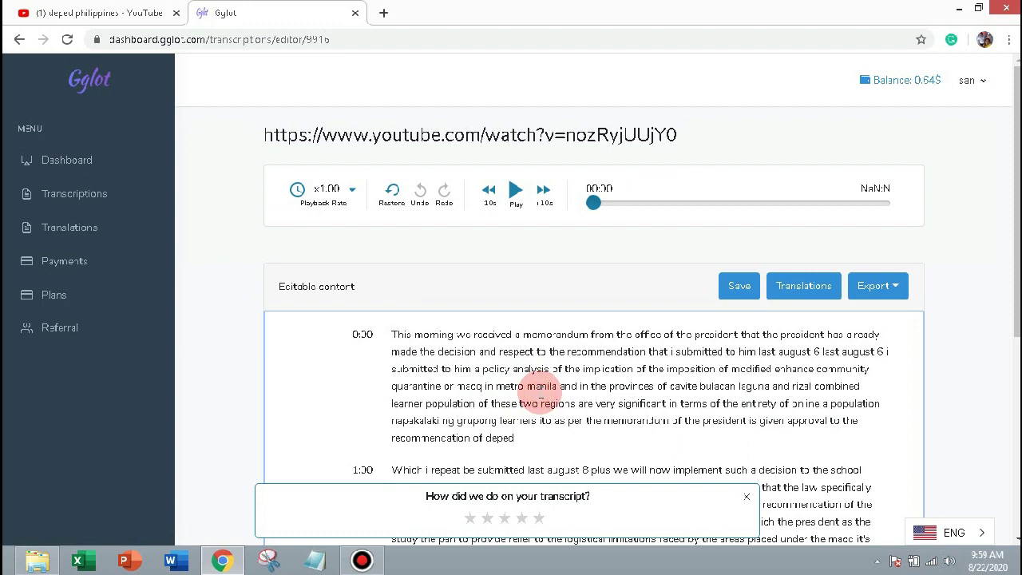
{"action": "scroll", "coordinate": [541, 389], "scroll_direction": "down", "scroll_amount": 5}
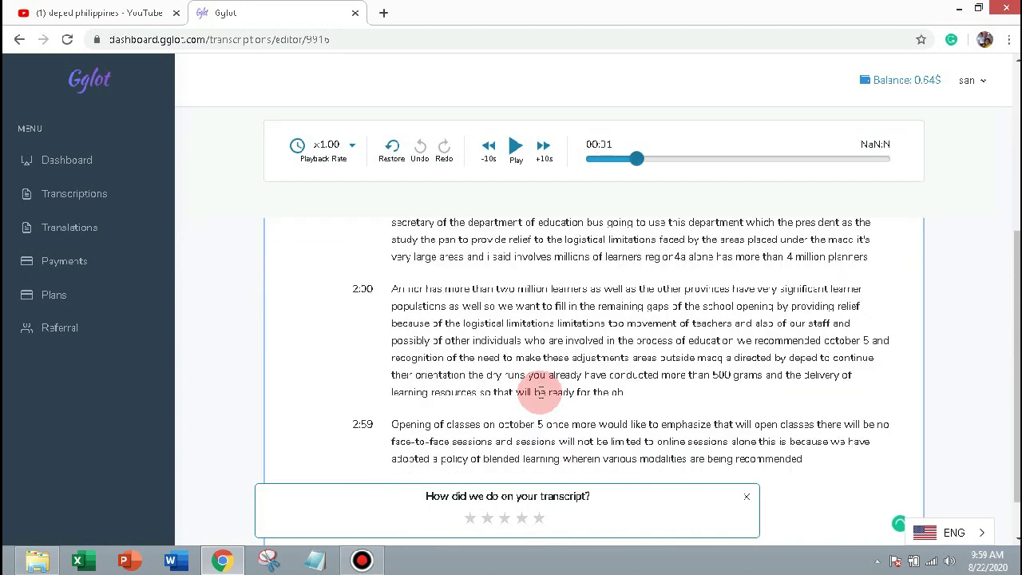
{"action": "left_click_drag", "start_coordinate": [392, 369], "coordinate": [783, 402]}
{"action": "left_click", "coordinate": [667, 387]}
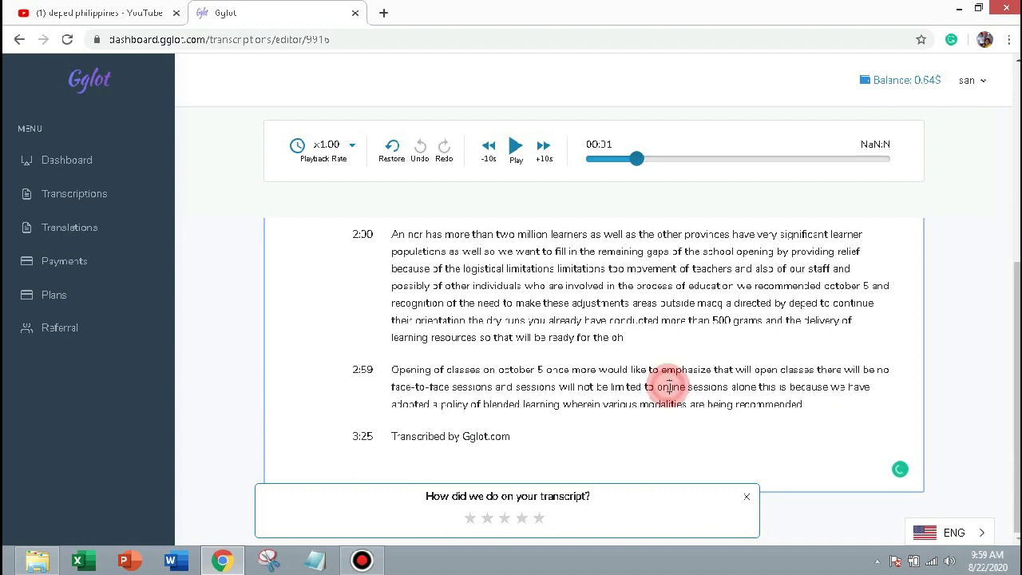
{"action": "scroll", "coordinate": [669, 386], "scroll_direction": "up", "scroll_amount": 6}
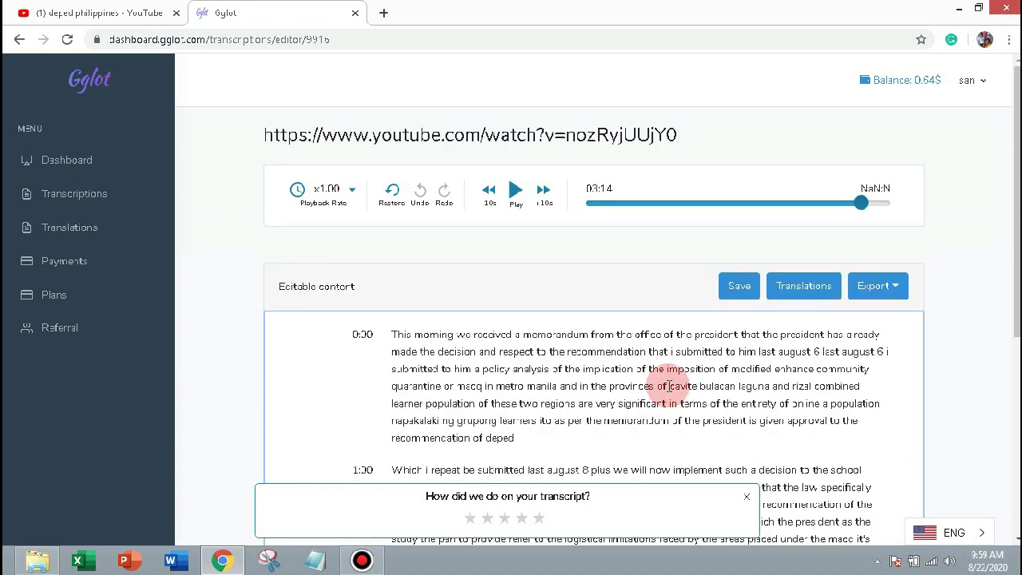
{"action": "left_click", "coordinate": [888, 290]}
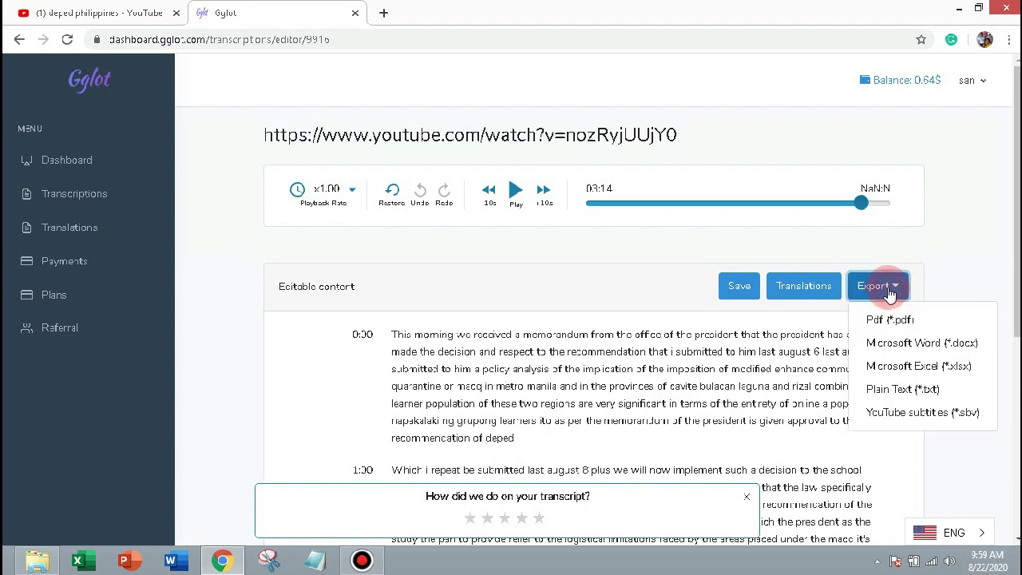
{"action": "left_click", "coordinate": [611, 403]}
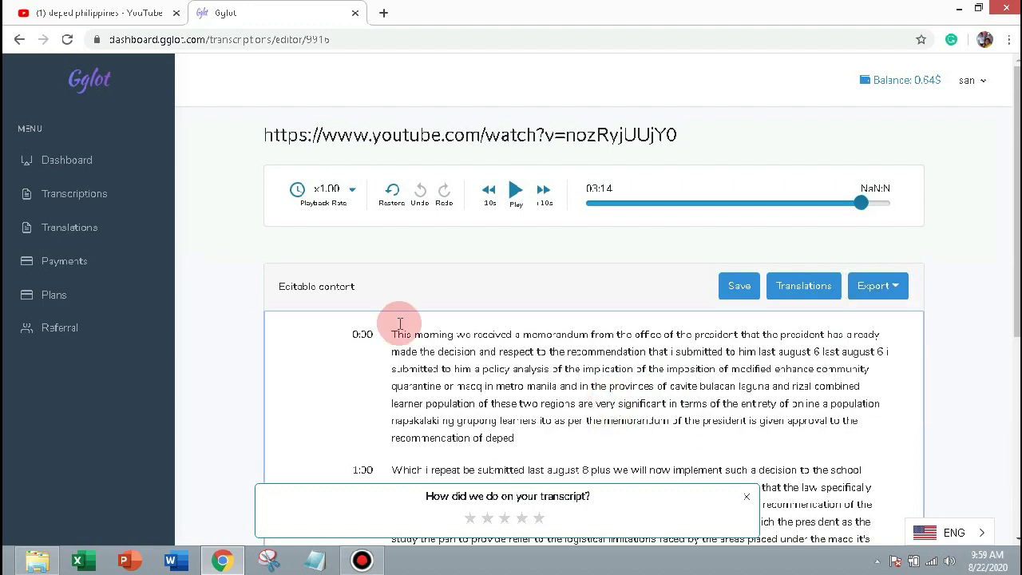
- Open translation options for the Briones video file (383 words, $0.34)
{"action": "left_click", "coordinate": [86, 236]}
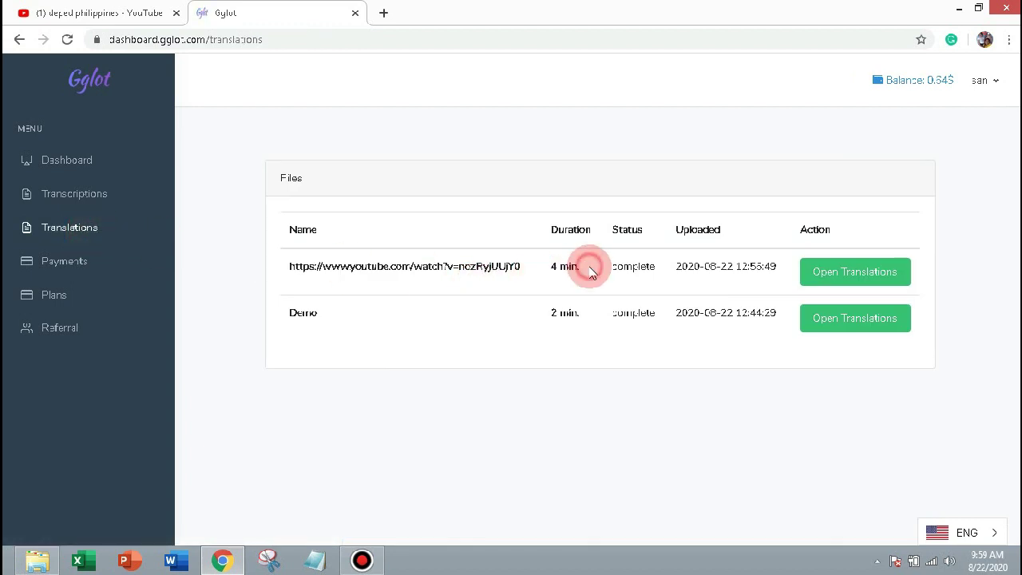
{"action": "left_click", "coordinate": [822, 274]}
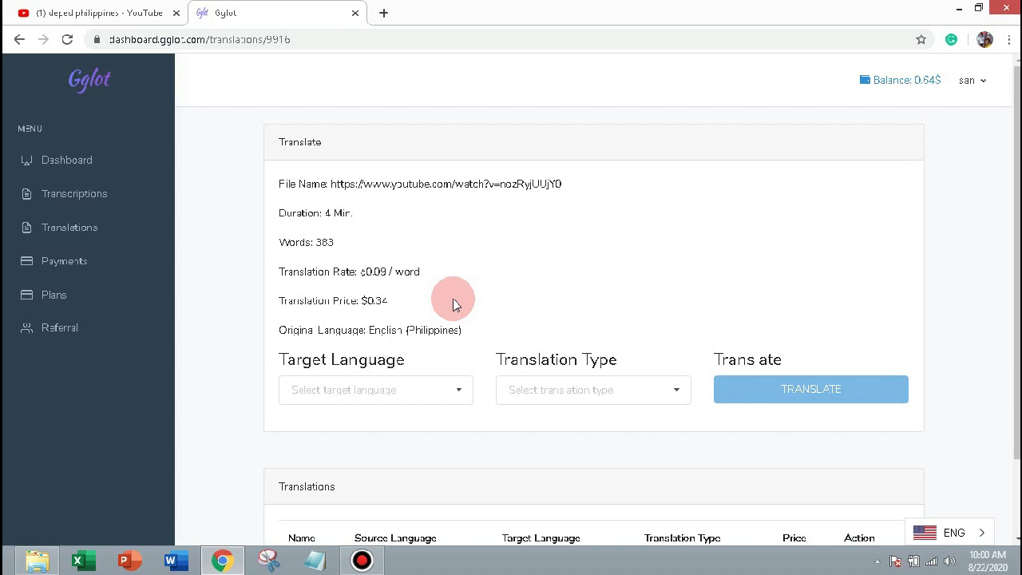
- Choose Spanish (Mexico) as the target language
{"action": "scroll", "coordinate": [453, 299], "scroll_direction": "down", "scroll_amount": 2}
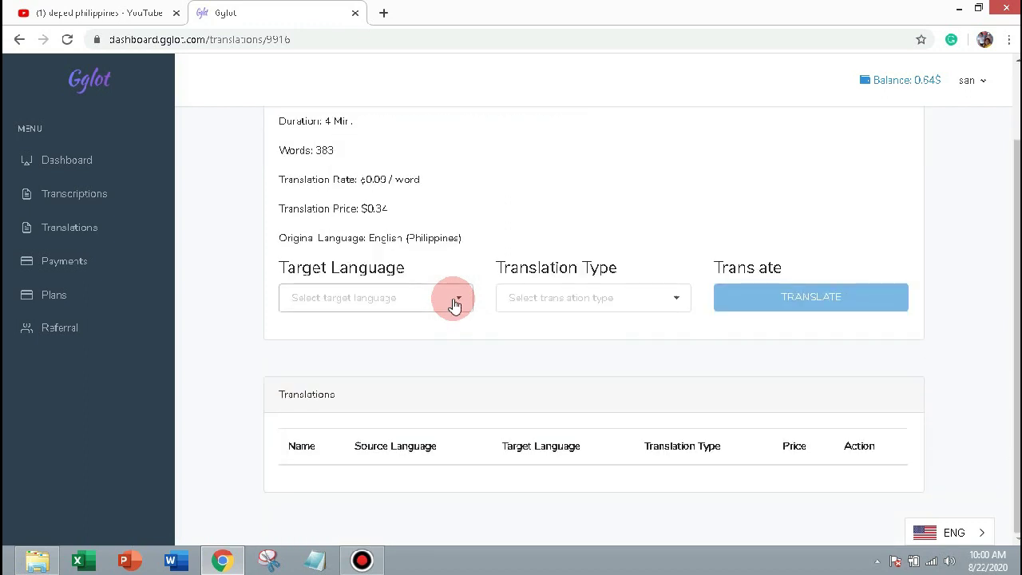
{"action": "left_click", "coordinate": [460, 304]}
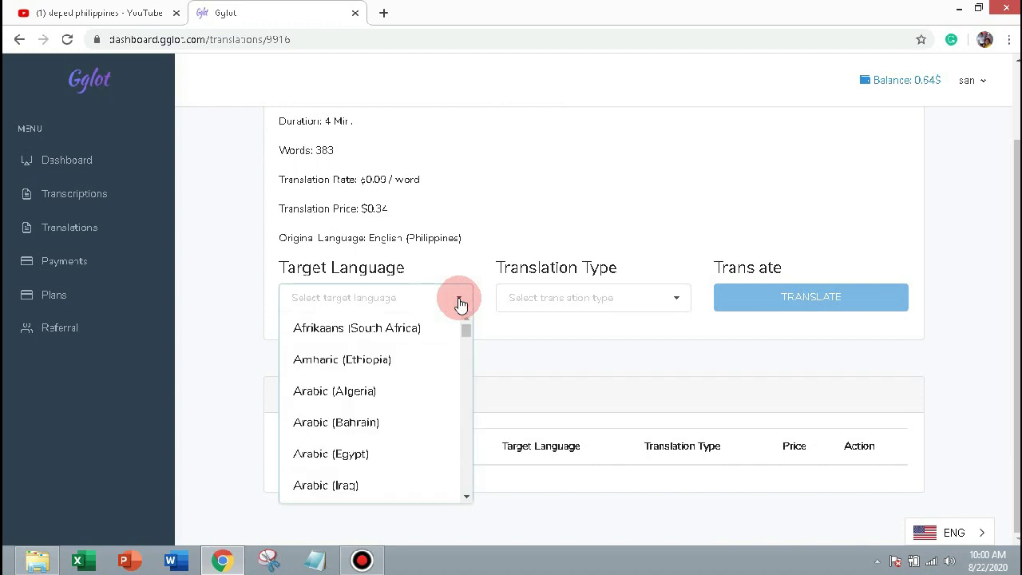
{"action": "scroll", "coordinate": [357, 397], "scroll_direction": "down", "scroll_amount": 2}
{"action": "scroll", "coordinate": [357, 396], "scroll_direction": "down", "scroll_amount": 12}
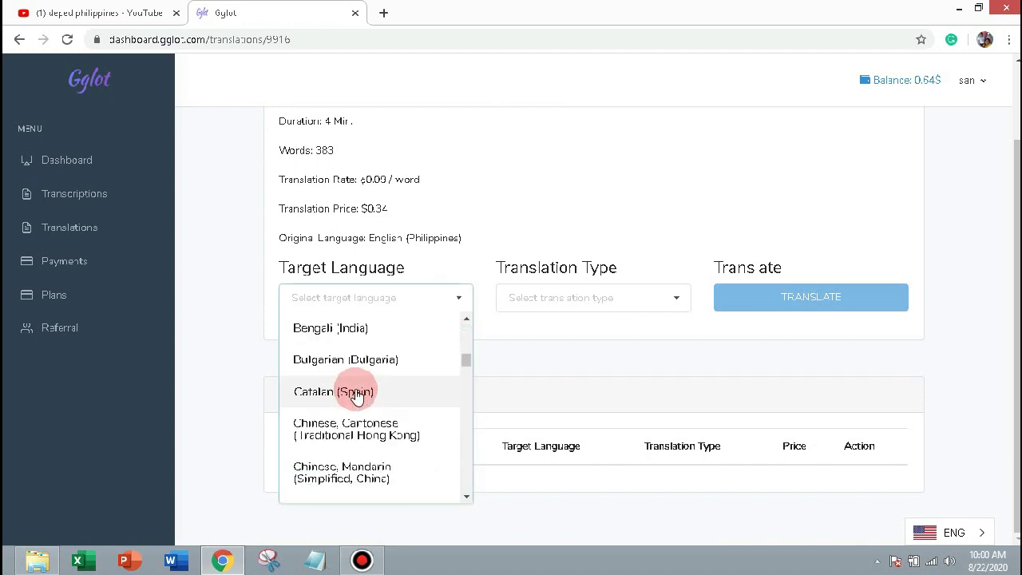
{"action": "scroll", "coordinate": [357, 397], "scroll_direction": "down", "scroll_amount": 15}
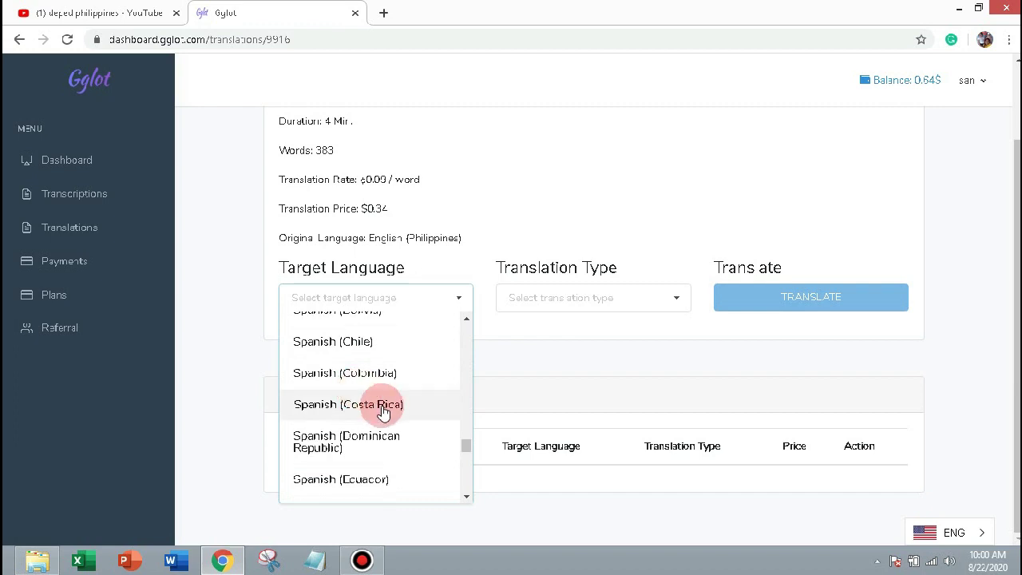
{"action": "scroll", "coordinate": [384, 407], "scroll_direction": "up", "scroll_amount": 1}
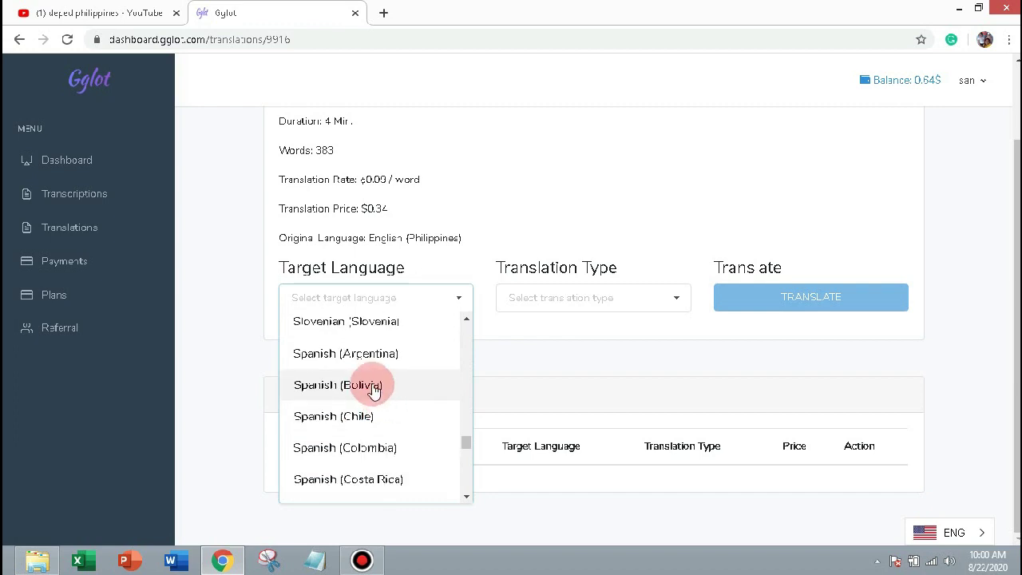
{"action": "scroll", "coordinate": [375, 396], "scroll_direction": "up", "scroll_amount": 1}
{"action": "scroll", "coordinate": [373, 389], "scroll_direction": "down", "scroll_amount": 2}
{"action": "scroll", "coordinate": [374, 389], "scroll_direction": "up", "scroll_amount": 5}
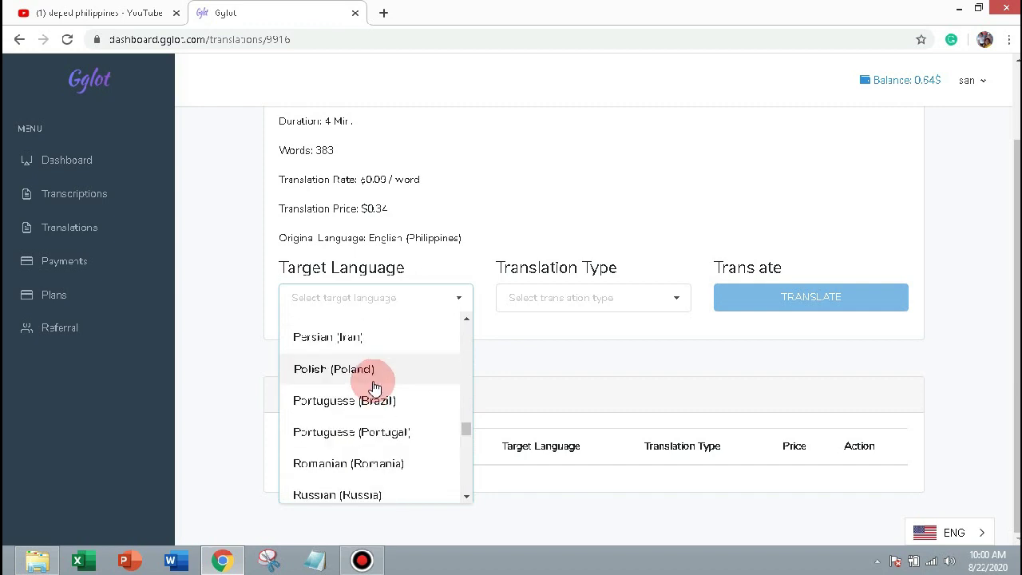
{"action": "scroll", "coordinate": [375, 388], "scroll_direction": "down", "scroll_amount": 8}
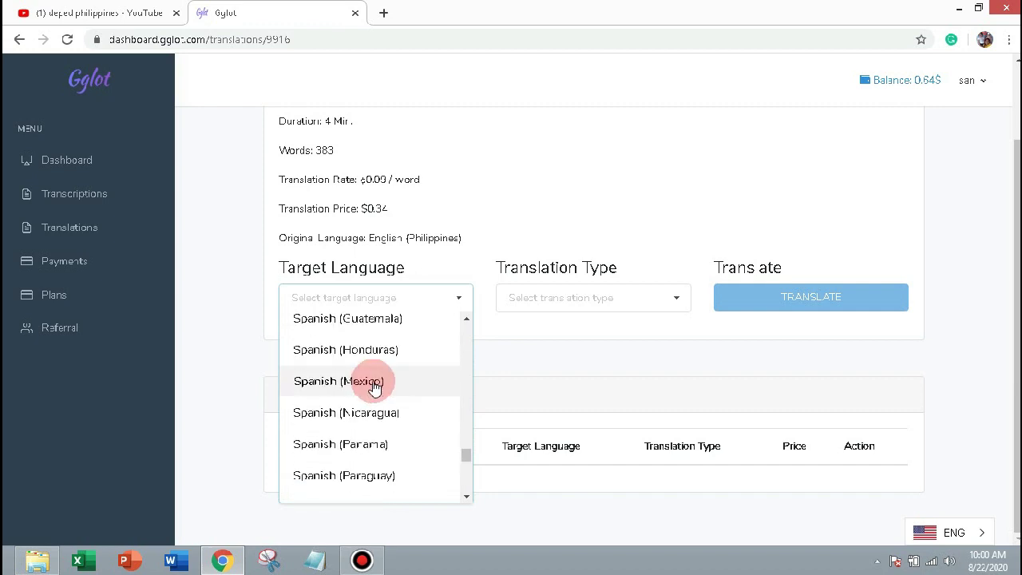
{"action": "left_click", "coordinate": [375, 383]}
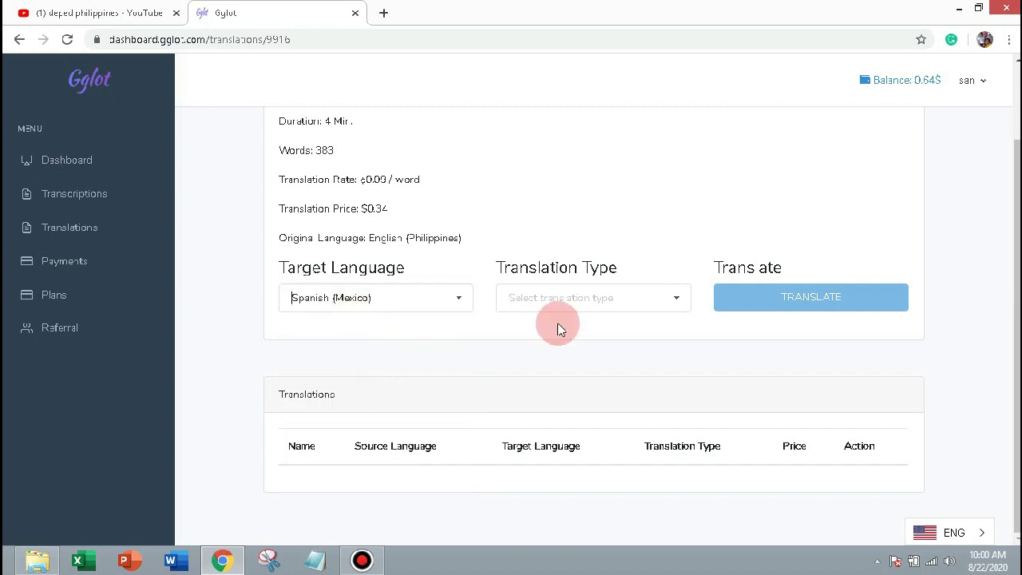
- Set the translation type to Document and order the translation
{"action": "left_click", "coordinate": [596, 326]}
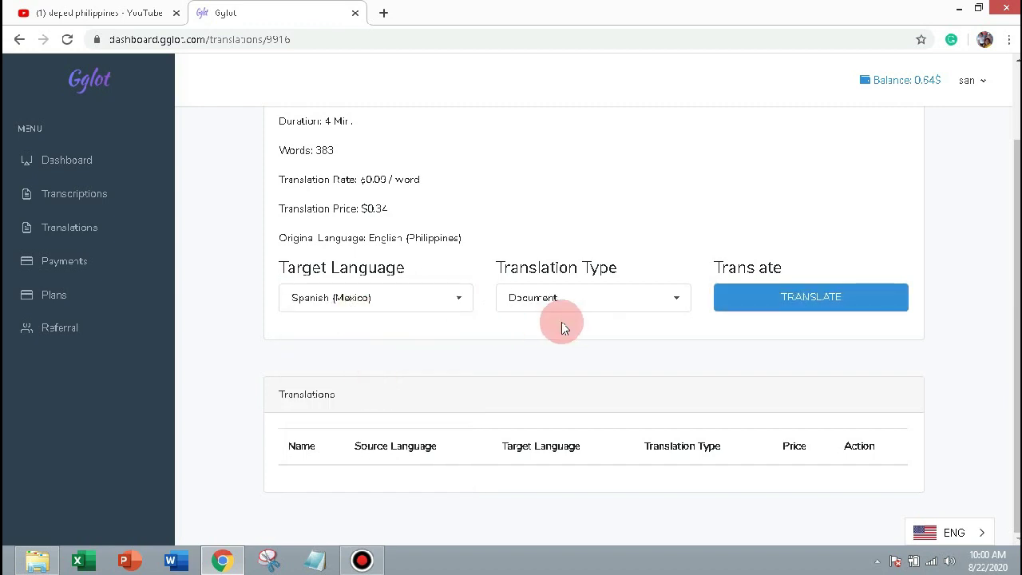
{"action": "left_click", "coordinate": [677, 304]}
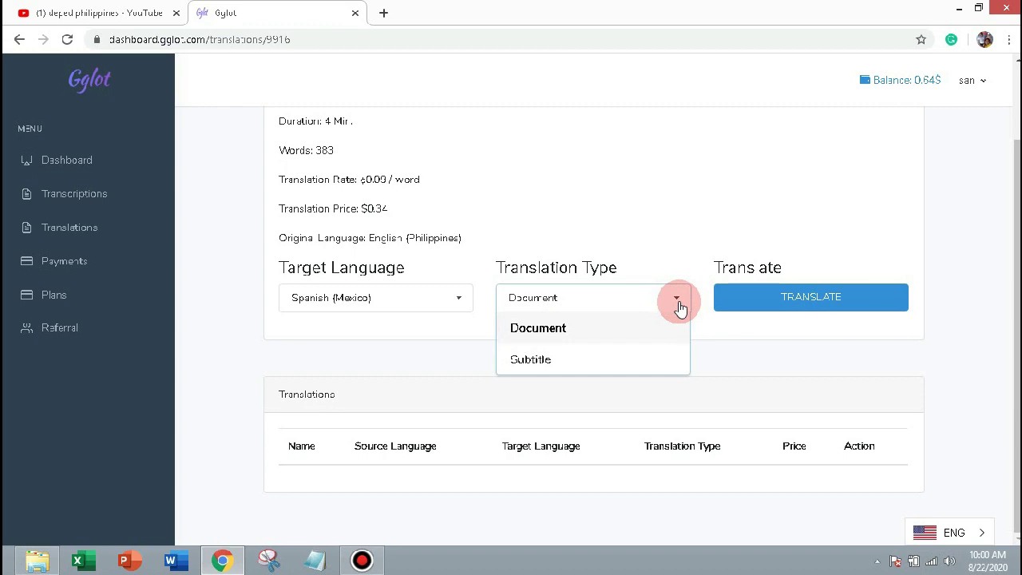
{"action": "left_click", "coordinate": [570, 329]}
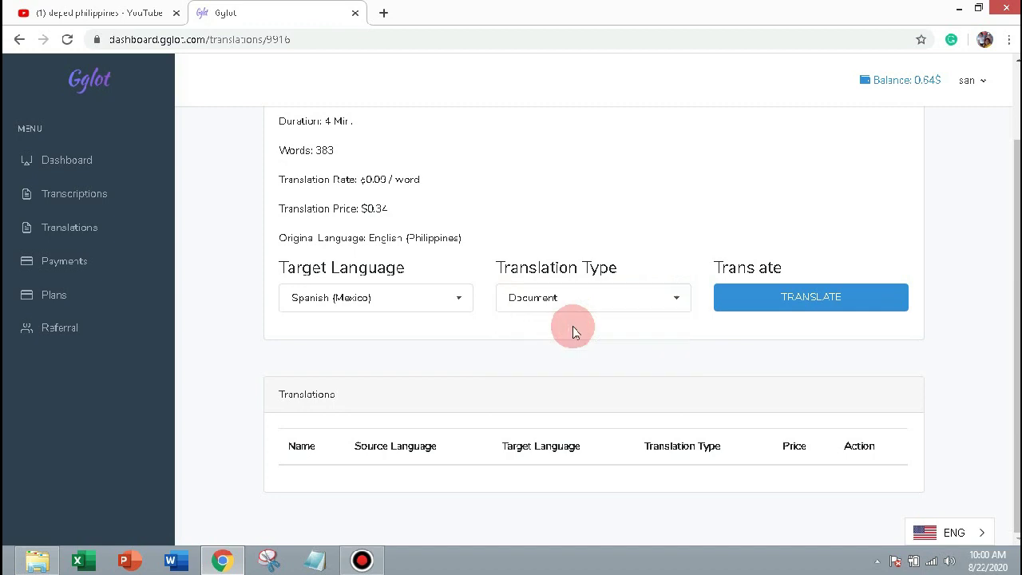
{"action": "left_click", "coordinate": [784, 303]}
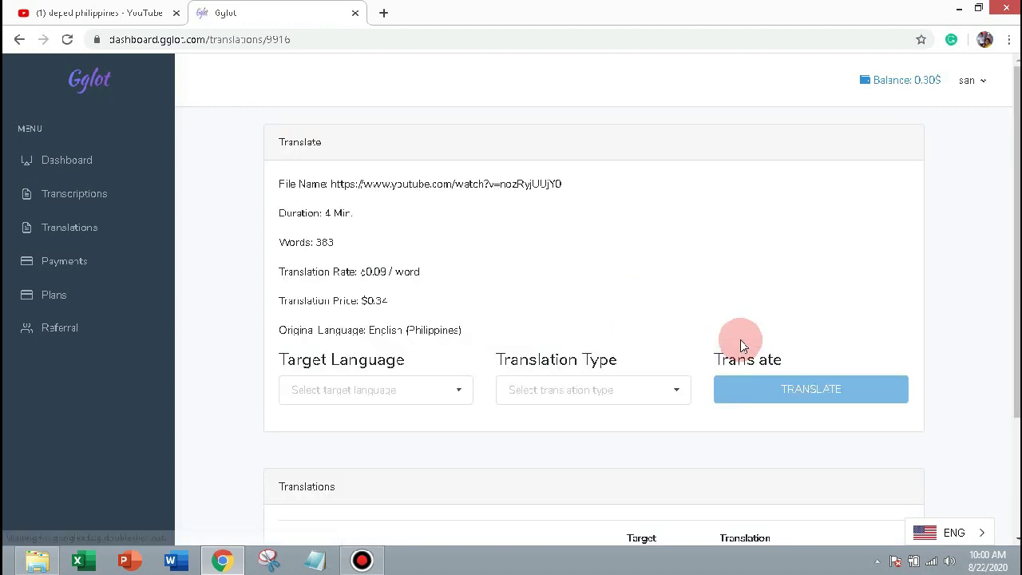
- Open the new Spanish (Mexico) document translation from the Translations table
{"action": "scroll", "coordinate": [740, 339], "scroll_direction": "down", "scroll_amount": 2}
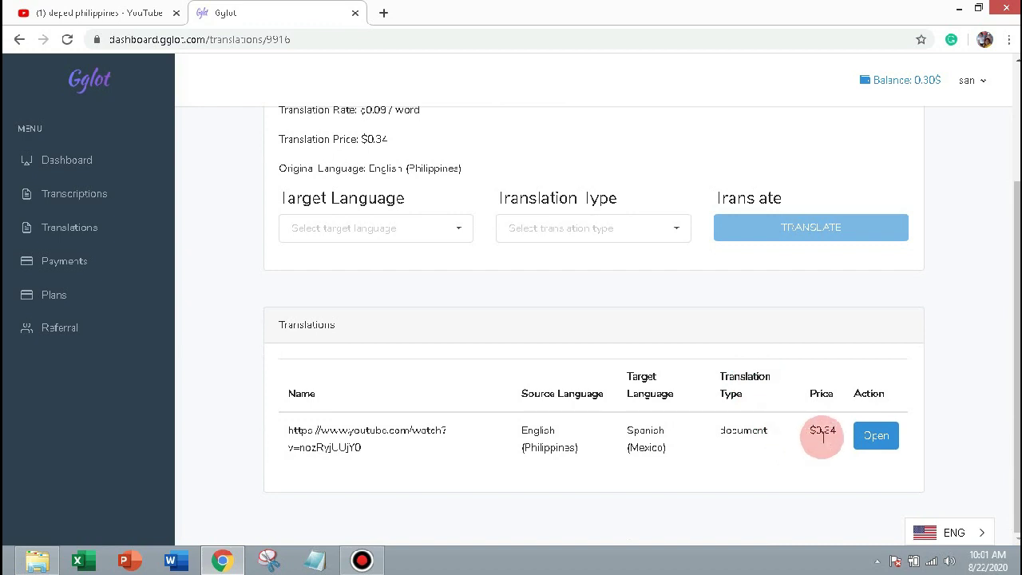
{"action": "left_click", "coordinate": [867, 442]}
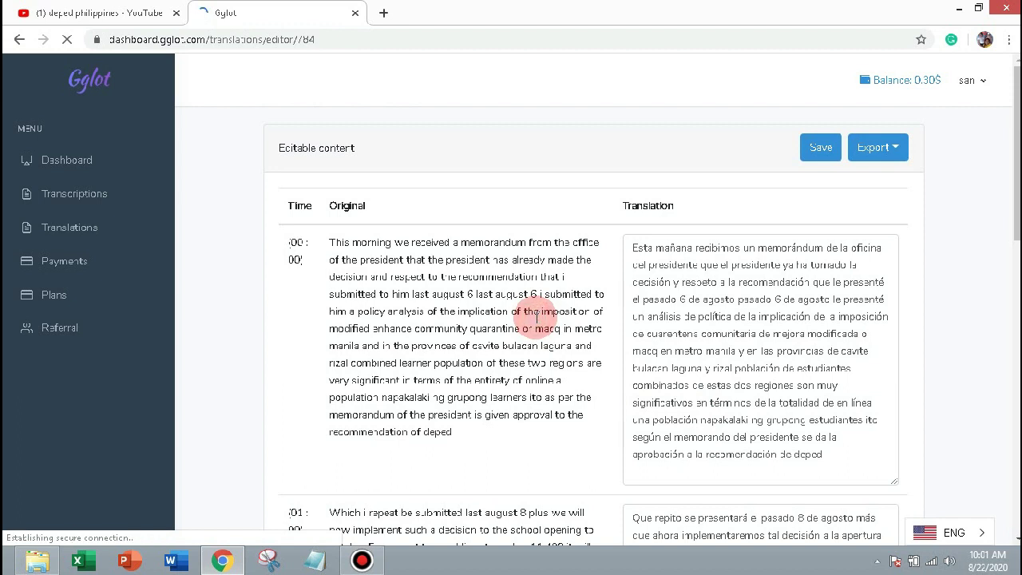
- Review the original and Spanish columns, check the Export formats, then go to Plans
{"action": "left_click", "coordinate": [658, 301]}
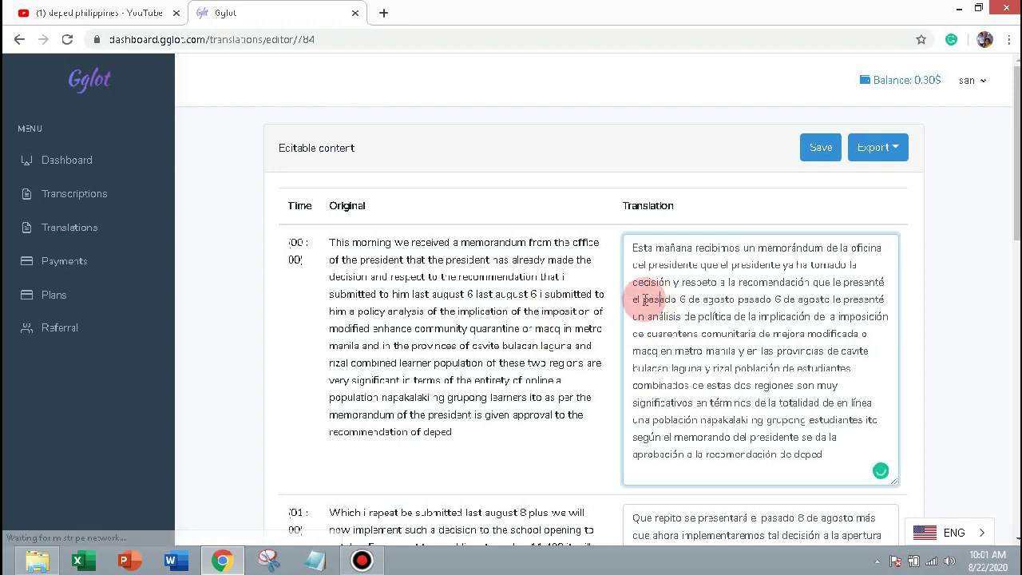
{"action": "left_click", "coordinate": [482, 269]}
{"action": "scroll", "coordinate": [481, 268], "scroll_direction": "down", "scroll_amount": 2}
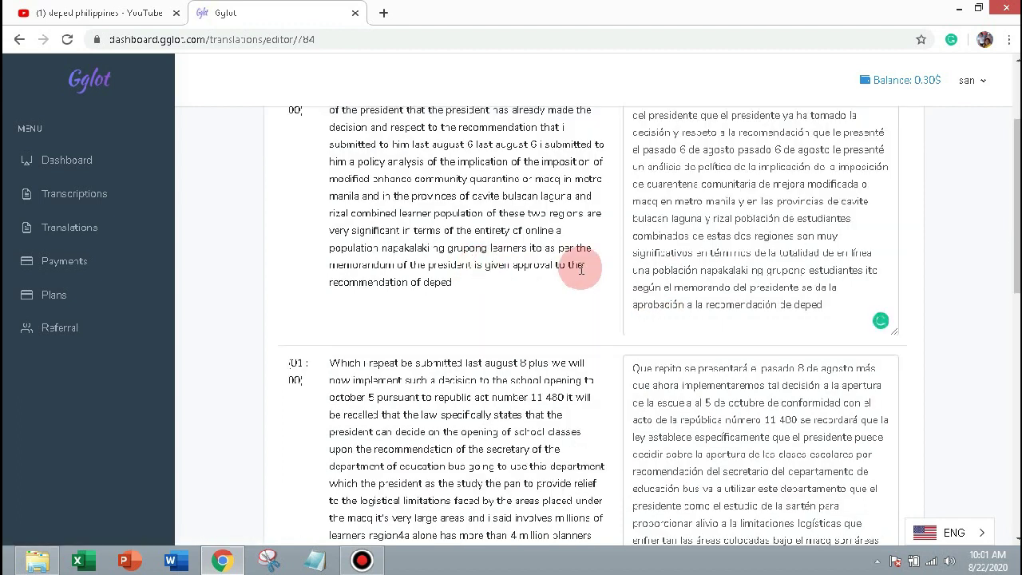
{"action": "left_click", "coordinate": [703, 263]}
{"action": "scroll", "coordinate": [650, 324], "scroll_direction": "down", "scroll_amount": 2}
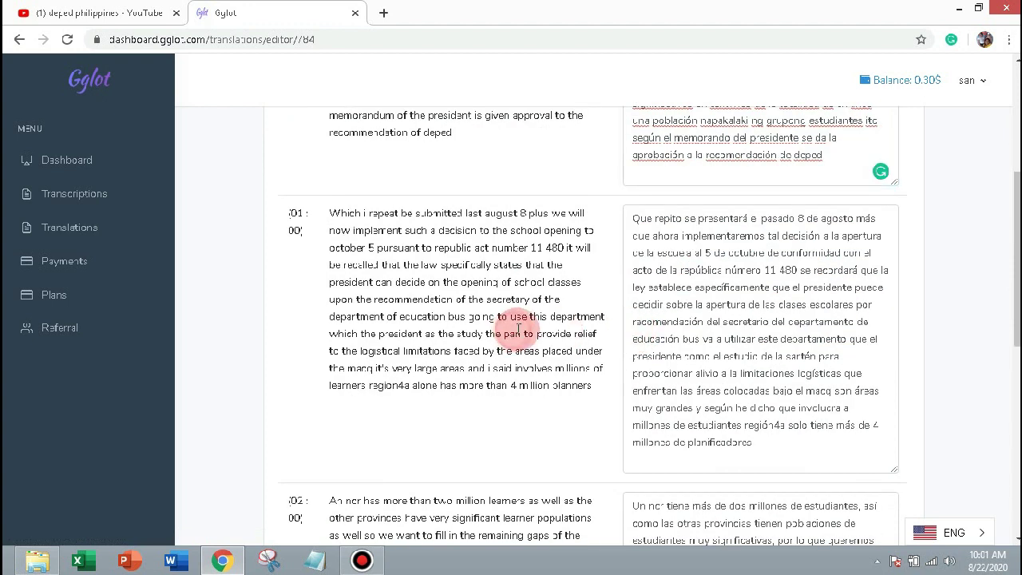
{"action": "scroll", "coordinate": [742, 324], "scroll_direction": "up", "scroll_amount": 4}
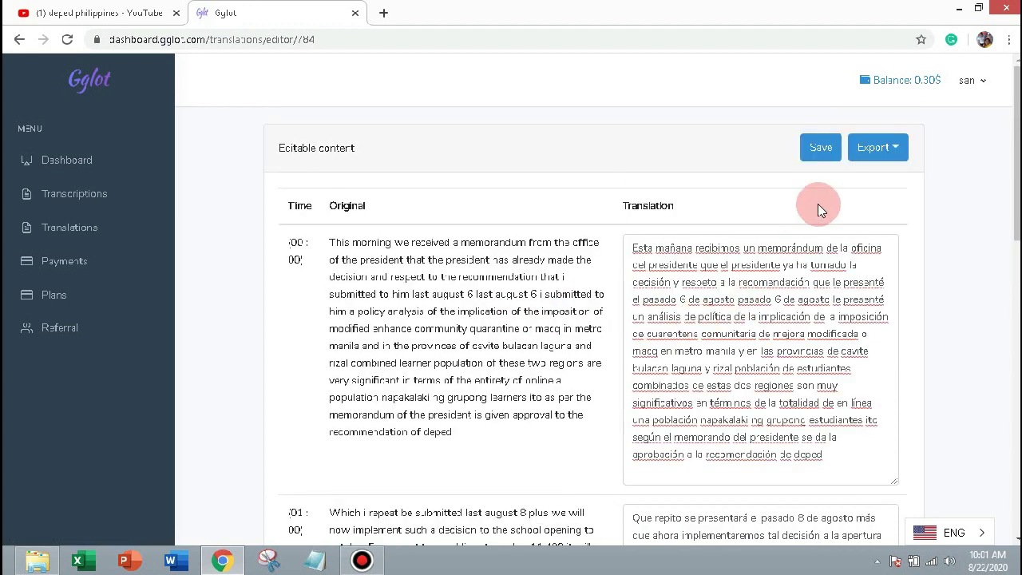
{"action": "left_click", "coordinate": [896, 153]}
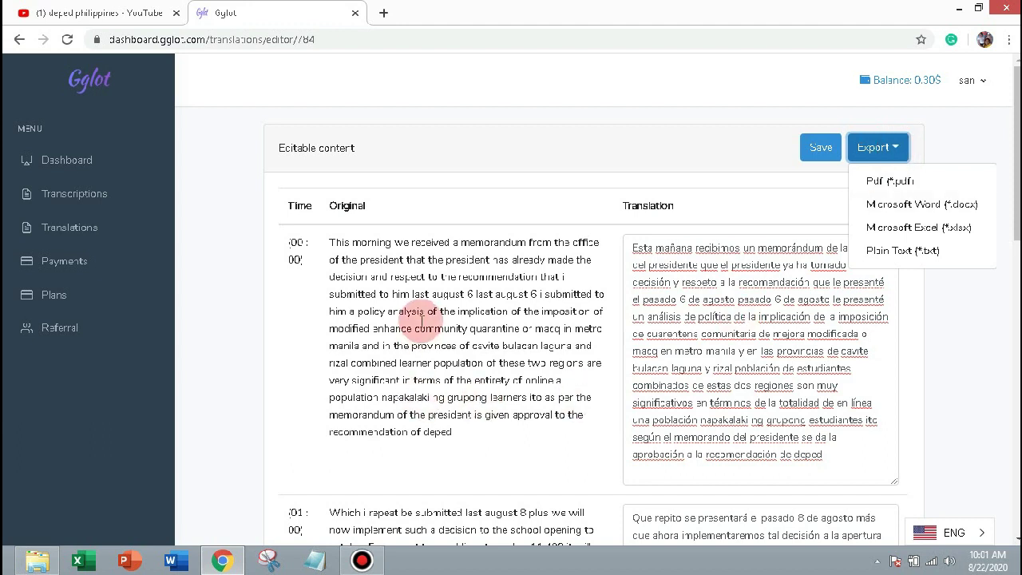
{"action": "left_click", "coordinate": [60, 295]}
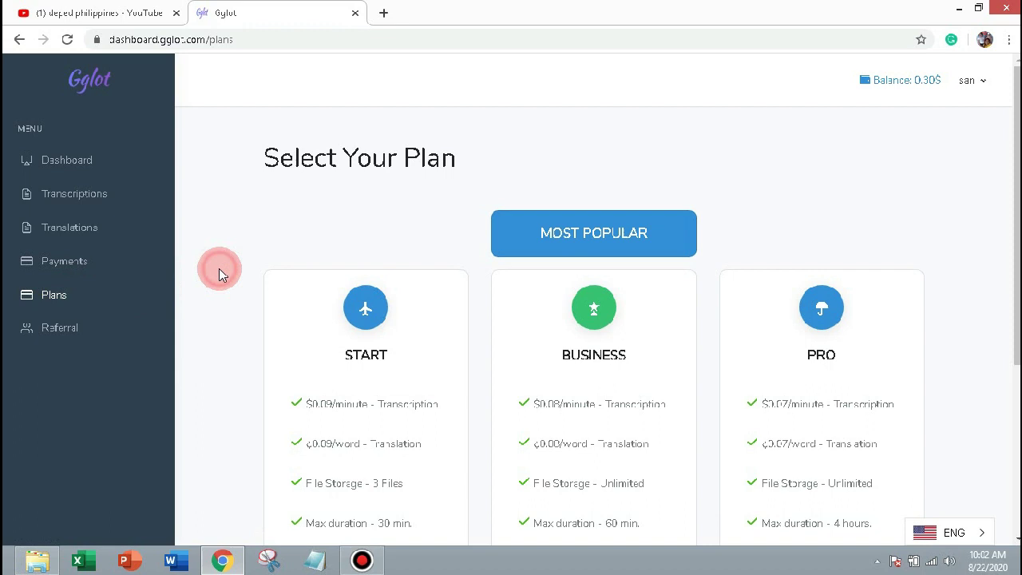
{"action": "scroll", "coordinate": [219, 268], "scroll_direction": "down", "scroll_amount": 3}
{"action": "scroll", "coordinate": [218, 268], "scroll_direction": "up", "scroll_amount": 1}
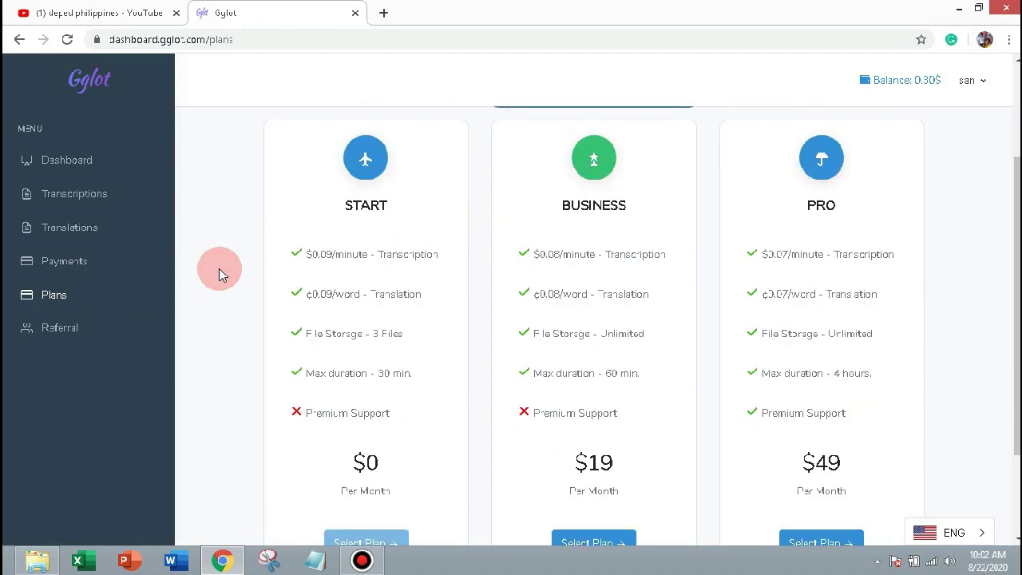
{"action": "scroll", "coordinate": [219, 268], "scroll_direction": "up", "scroll_amount": 1}
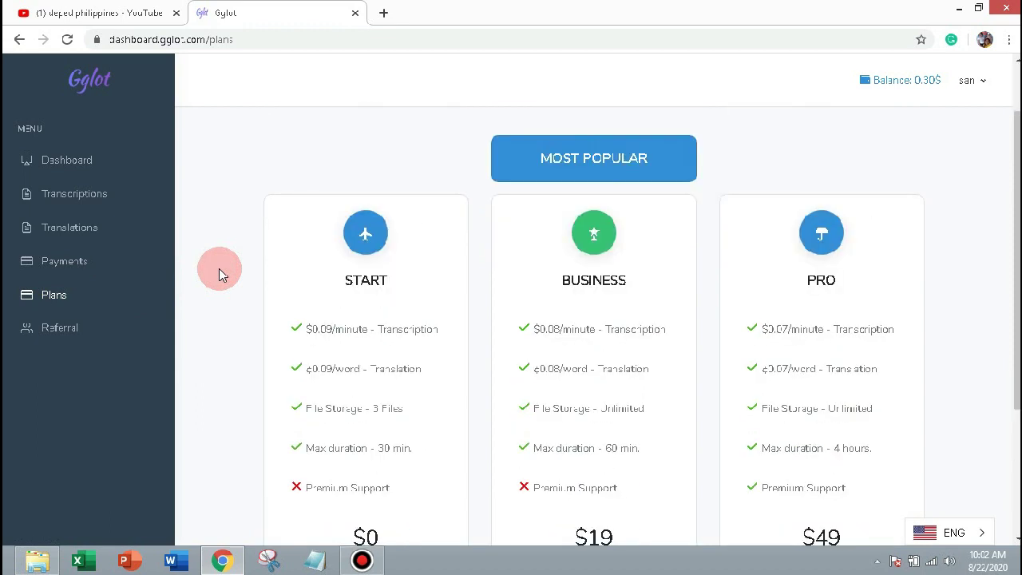